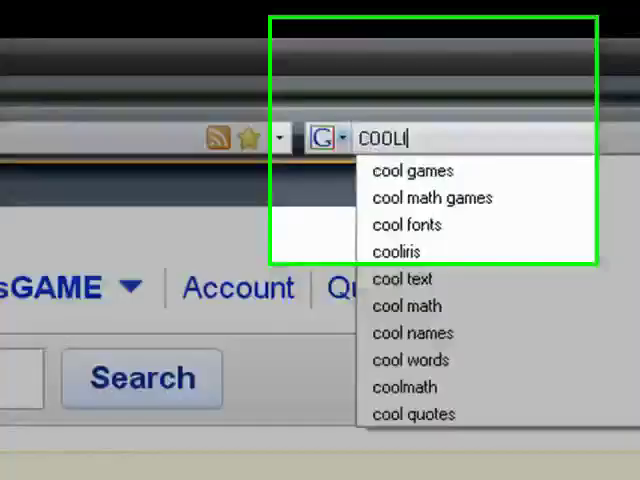
pyautogui.write('COOLIRIS')
# Run a Google search for COOLIRIS in Firefox.
pyautogui.press('Return')
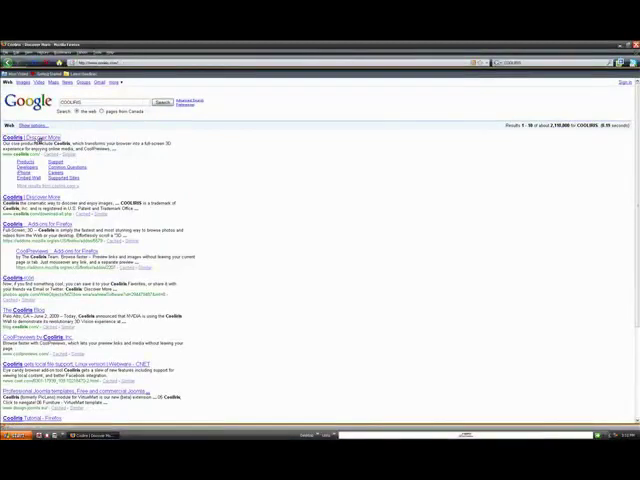
# Open the Cooliris website from the Google results.
pyautogui.click(42, 137)
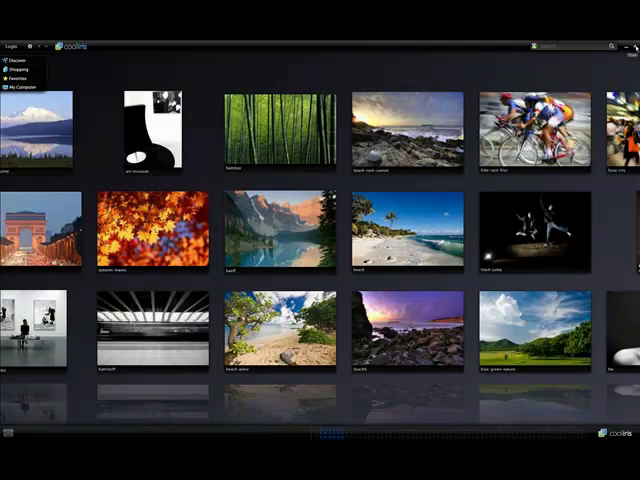
# Exit the photo wall and start installing the Cooliris for Firefox add-on.
pyautogui.press('Escape')
pyautogui.scroll(-2, 434, 173)
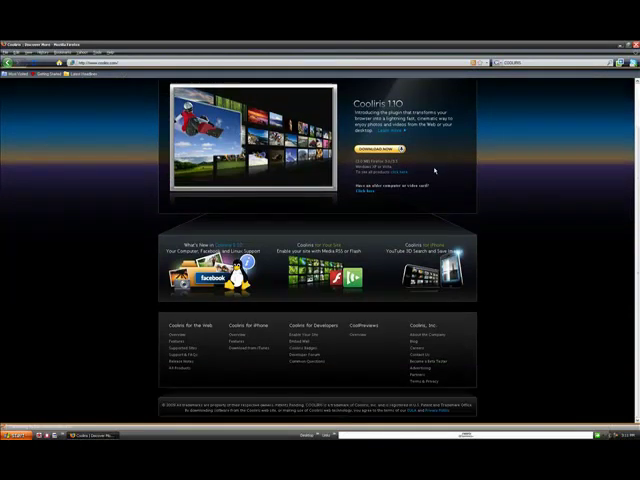
pyautogui.scroll(2, 434, 173)
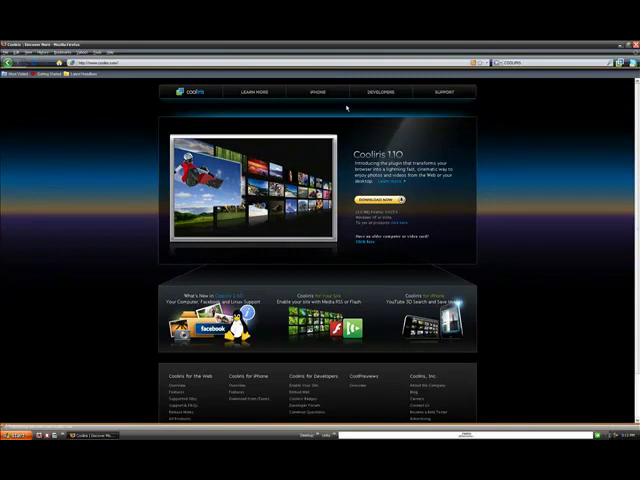
pyautogui.click(400, 199)
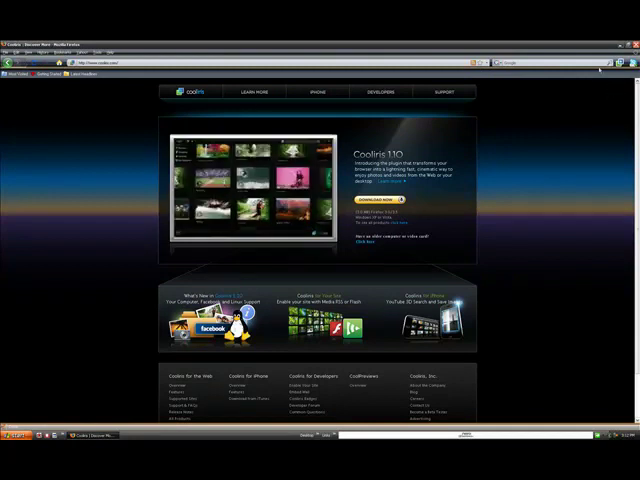
pyautogui.scroll(-1, 473, 146)
pyautogui.scroll(1, 473, 146)
pyautogui.scroll(-1, 490, 146)
pyautogui.scroll(1, 500, 144)
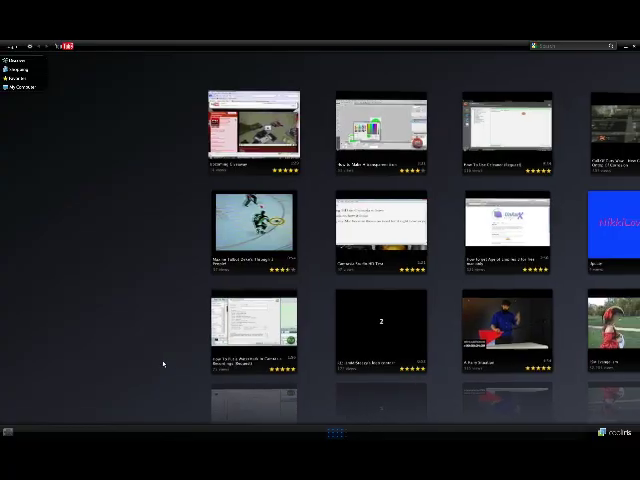
pyautogui.scroll(-4, 213, 369)
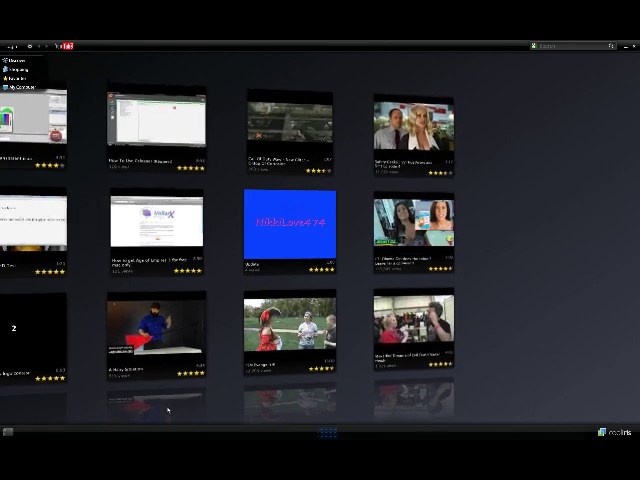
pyautogui.scroll(4, 208, 400)
# Load News items onto the Cooliris wall from the Discover categories.
pyautogui.click(22, 61)
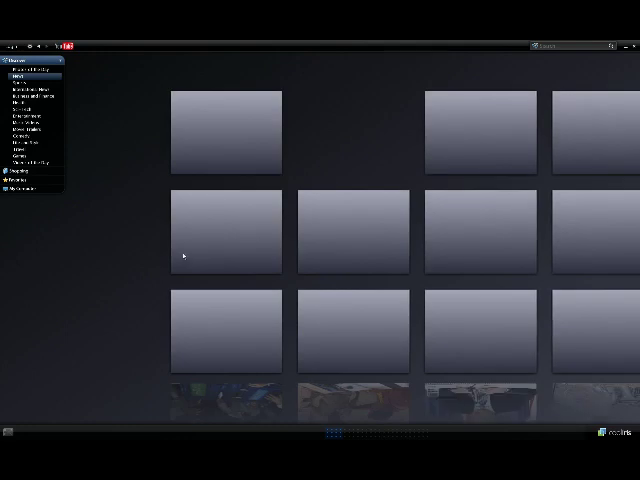
# Browse the News wall, then zoom in and out on the space shuttle launch photo.
pyautogui.moveTo(118, 280); pyautogui.dragTo(497, 395)
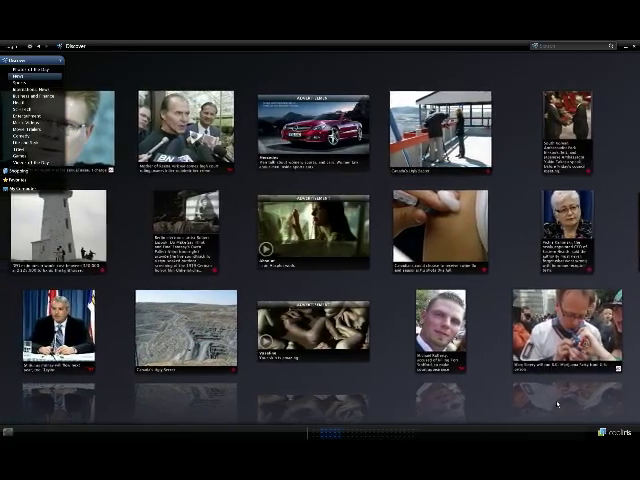
pyautogui.moveTo(125, 150); pyautogui.dragTo(464, 396)
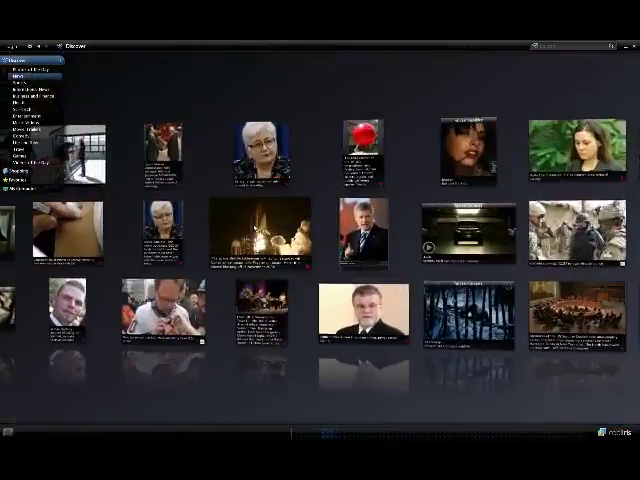
pyautogui.click(254, 228)
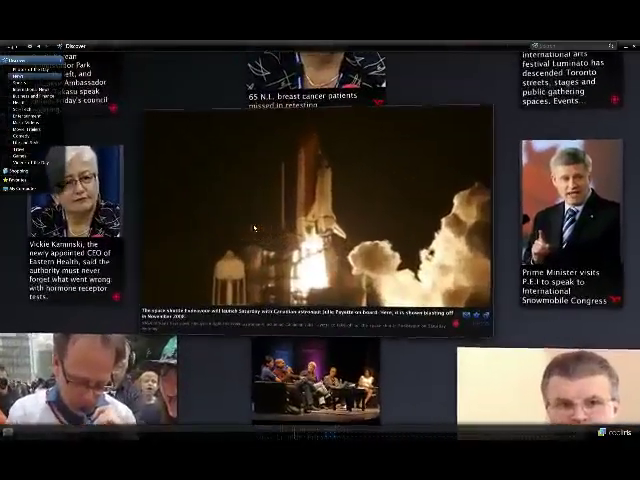
pyautogui.click(200, 378)
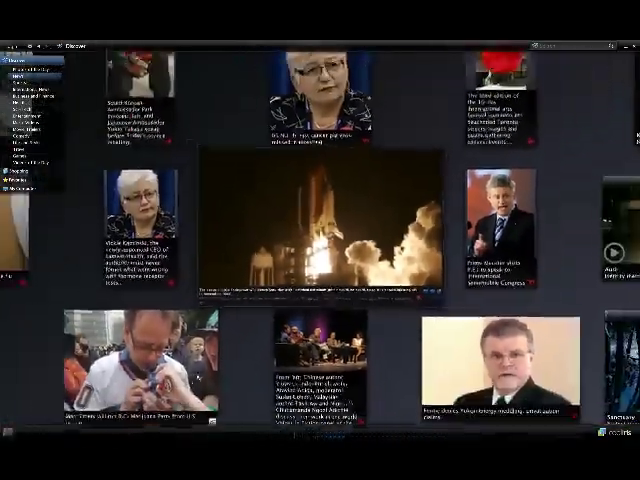